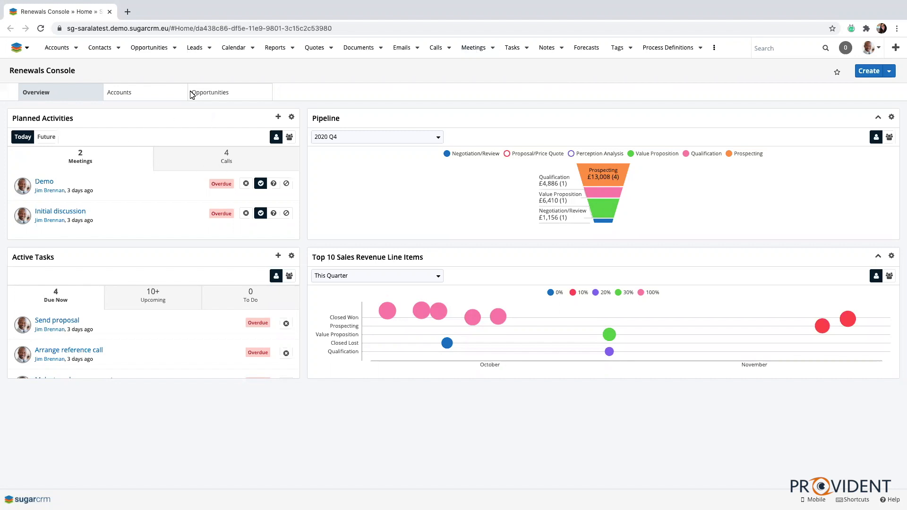
Open the assigned lead from BH Edwards Inc in the Leads list and collapse its Show More and Hint panels.
click(192, 48)
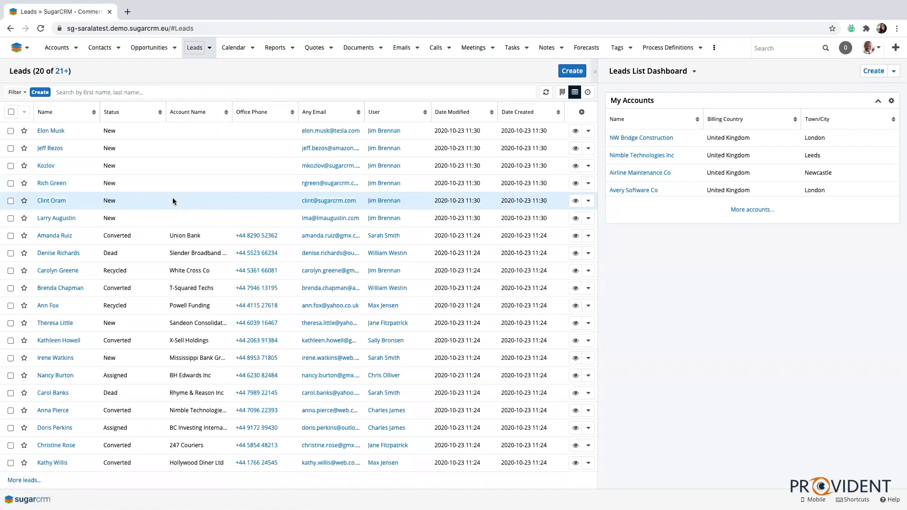
click(55, 375)
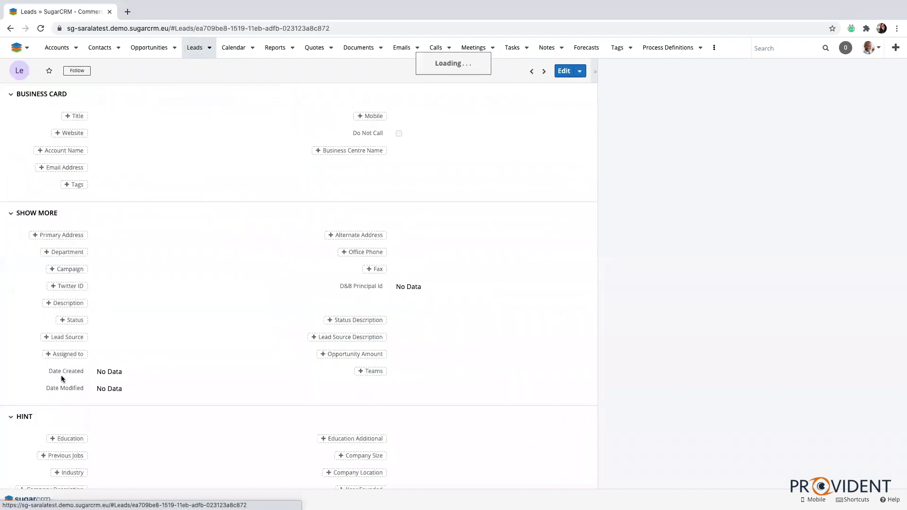
click(11, 214)
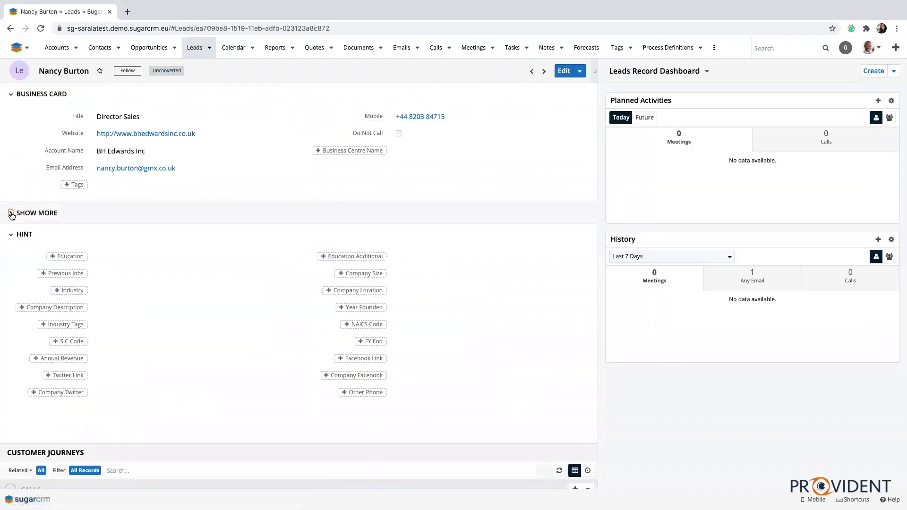
click(10, 234)
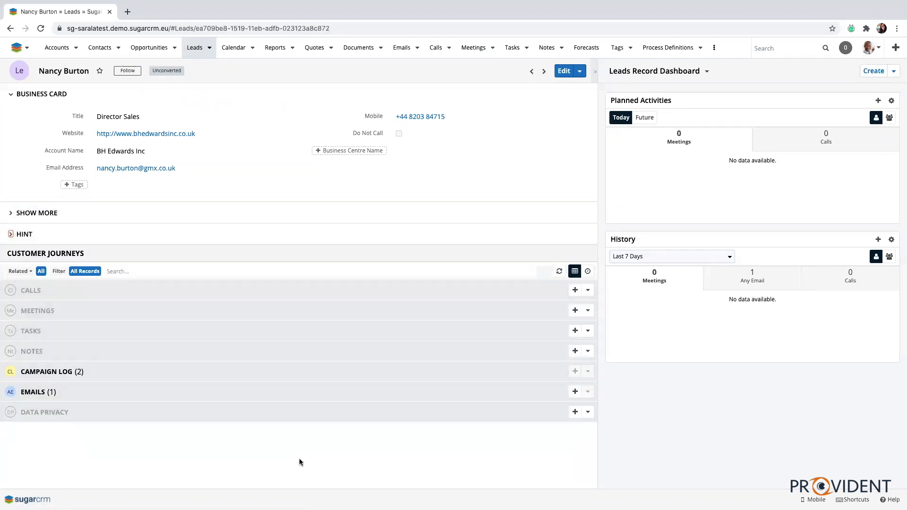
Start converting the lead.
click(580, 71)
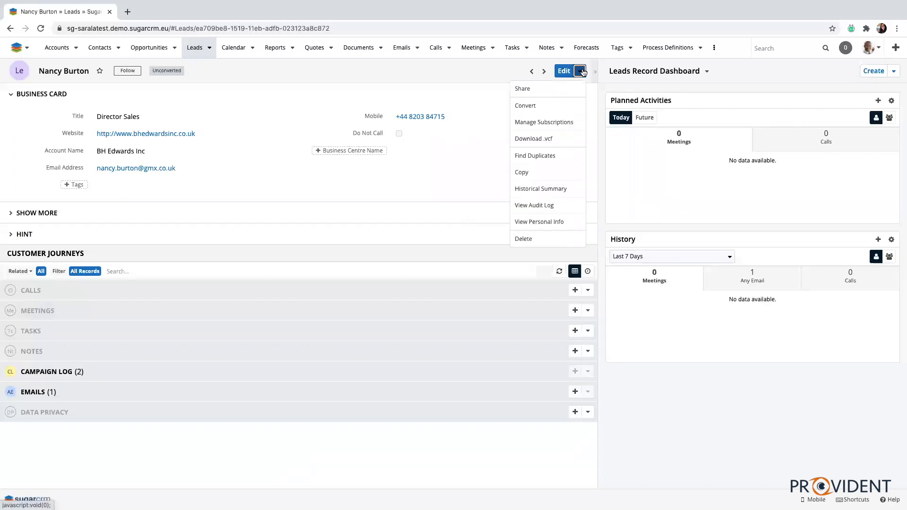
click(534, 108)
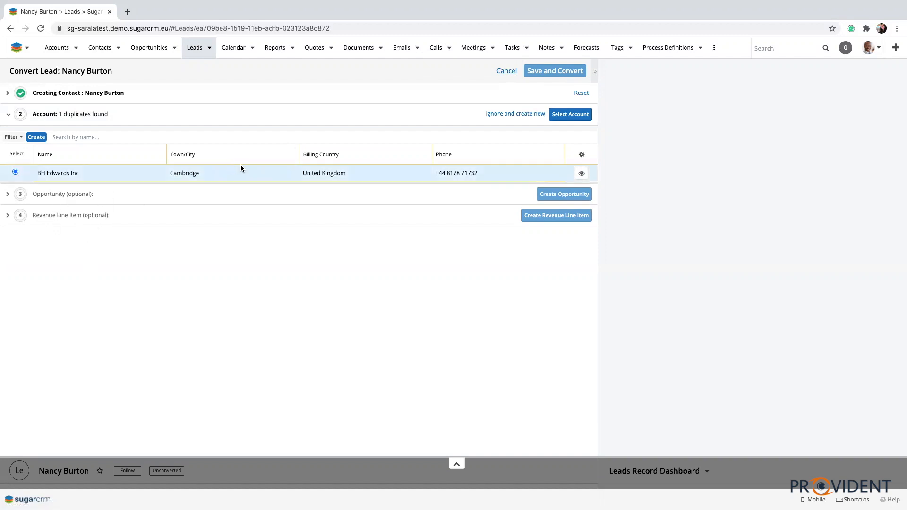
Add the VIP tag to the contact being created from the lead, then collapse the contact section.
click(66, 92)
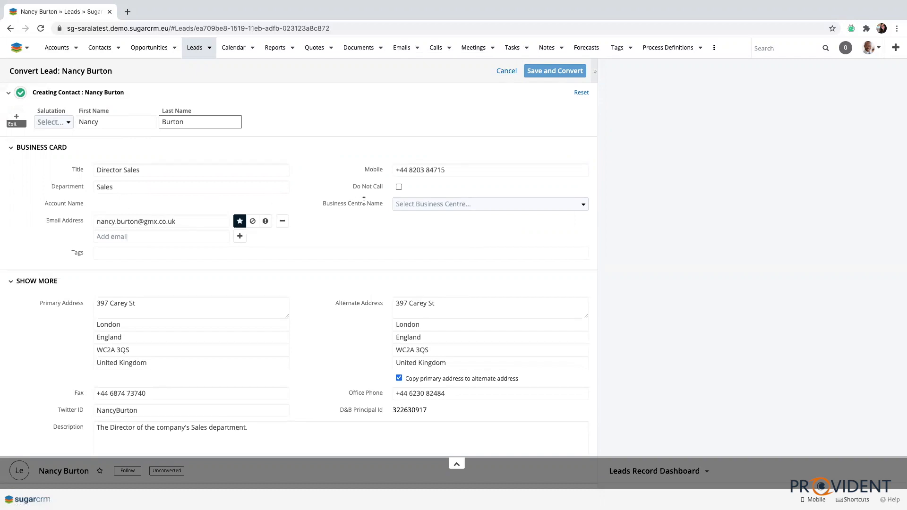
scroll(364, 201, down, 1)
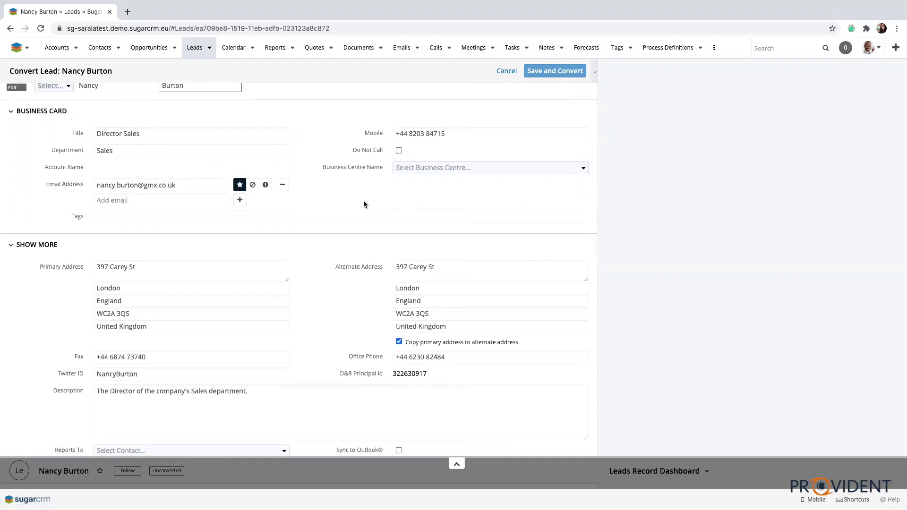
scroll(364, 202, down, 5)
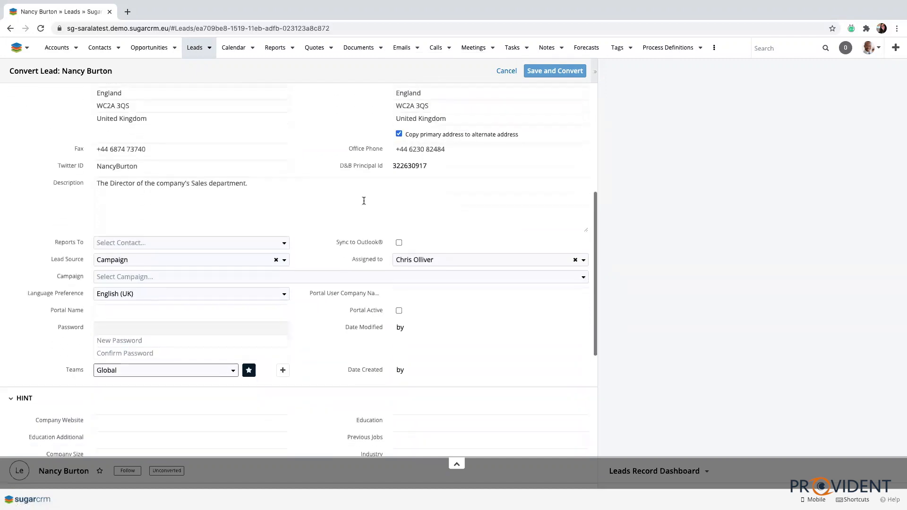
scroll(364, 201, down, 3)
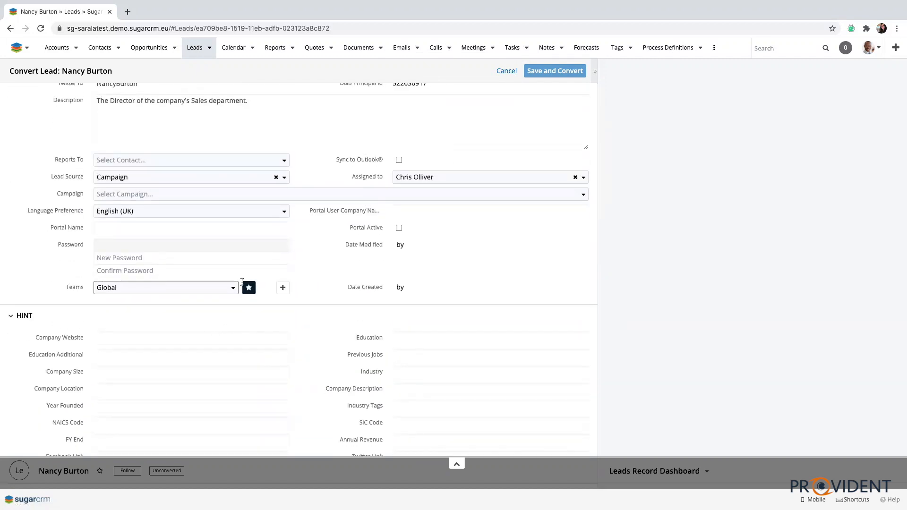
scroll(242, 282, up, 3)
scroll(242, 282, up, 4)
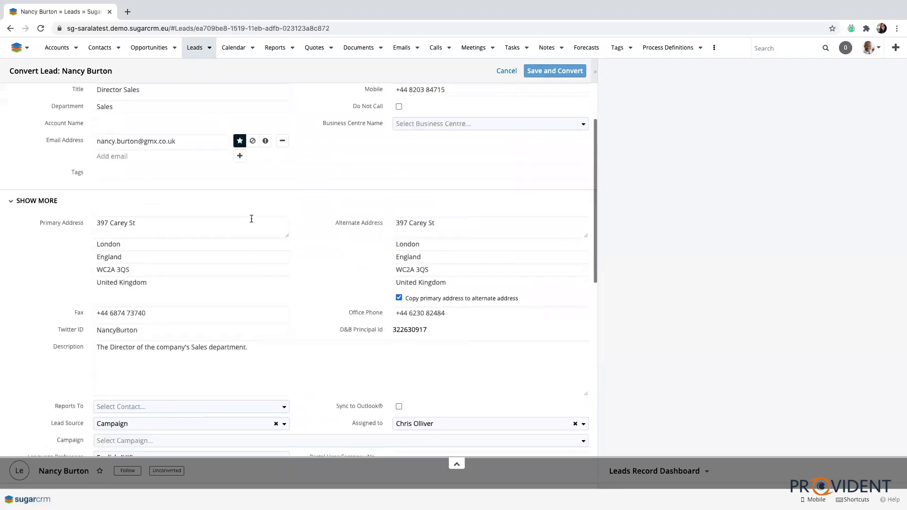
click(208, 187)
text(VIP)
click(166, 197)
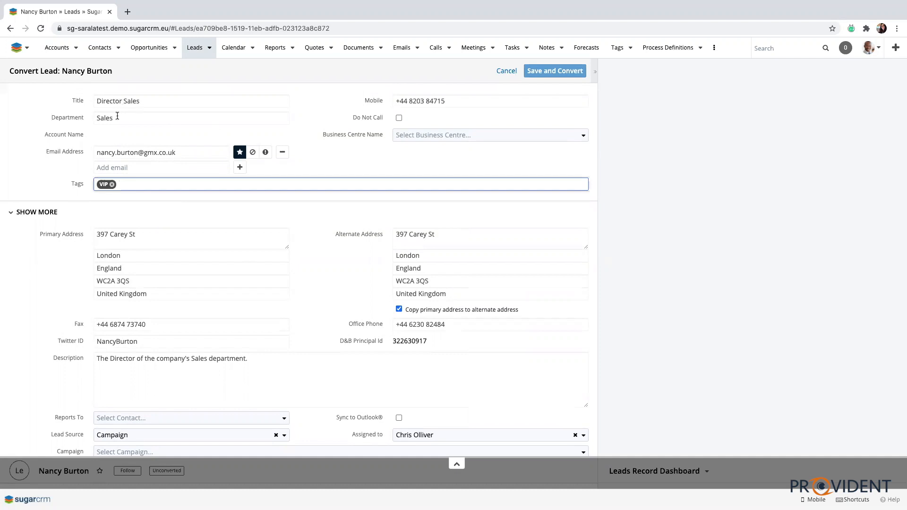
scroll(354, 197, up, 3)
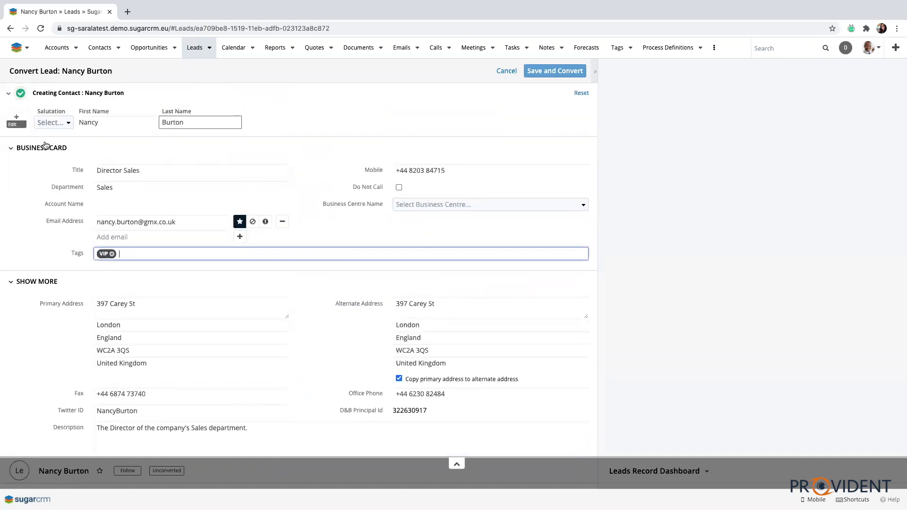
click(8, 93)
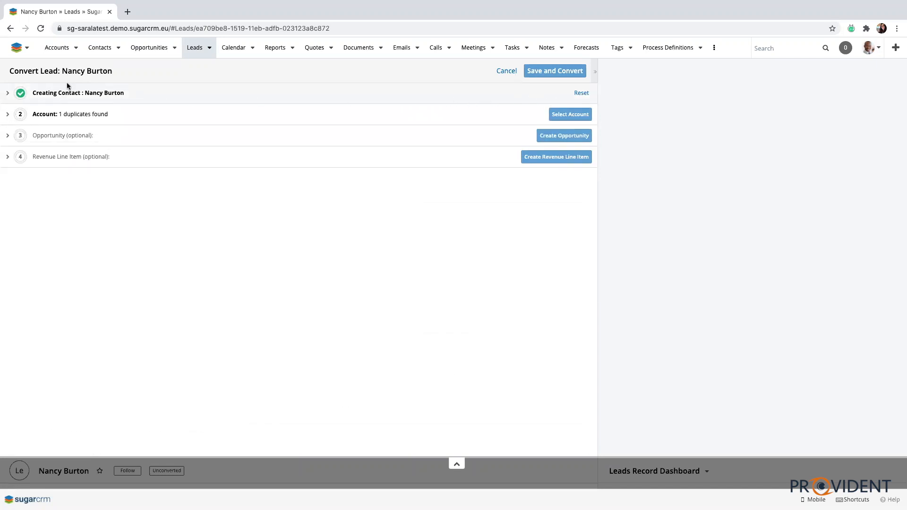
Preview the duplicate BH Edwards Inc account suggested in the account section.
click(93, 117)
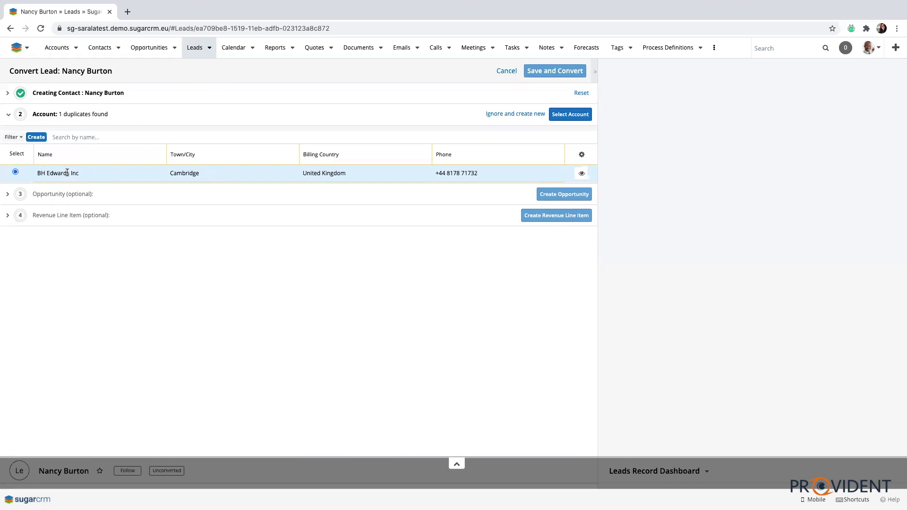
click(581, 173)
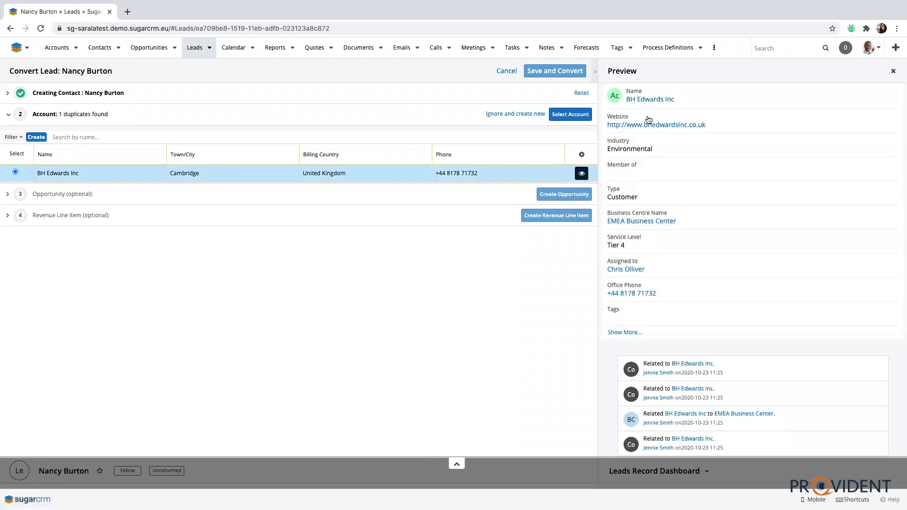
scroll(656, 236, down, 2)
scroll(656, 237, up, 2)
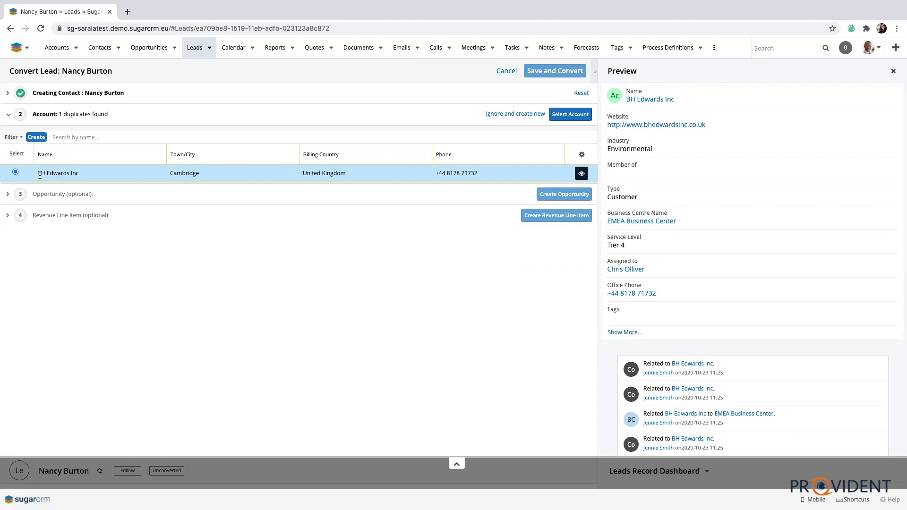
Create a new account named BH Edwards Corp with industry Banking and type Prospect instead of using the duplicate.
click(510, 117)
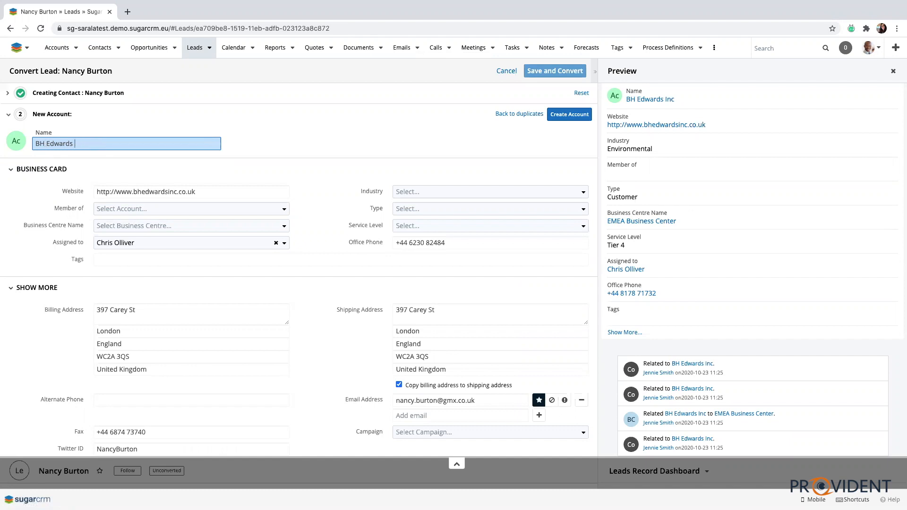
text(rp)
click(430, 191)
click(427, 252)
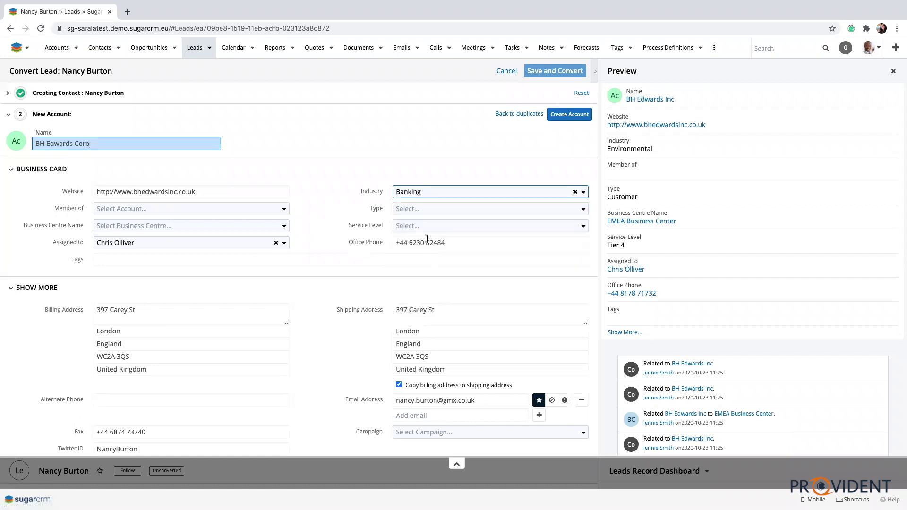
click(422, 209)
scroll(427, 314, down, 2)
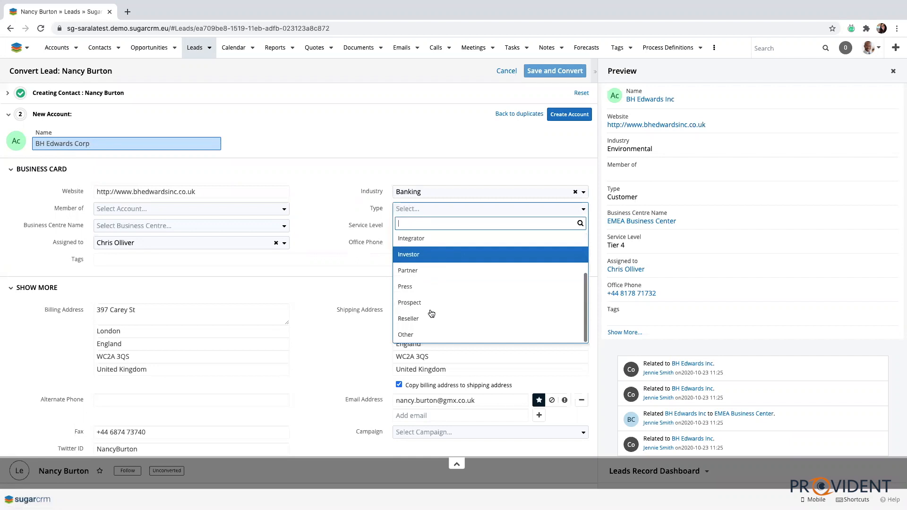
click(427, 302)
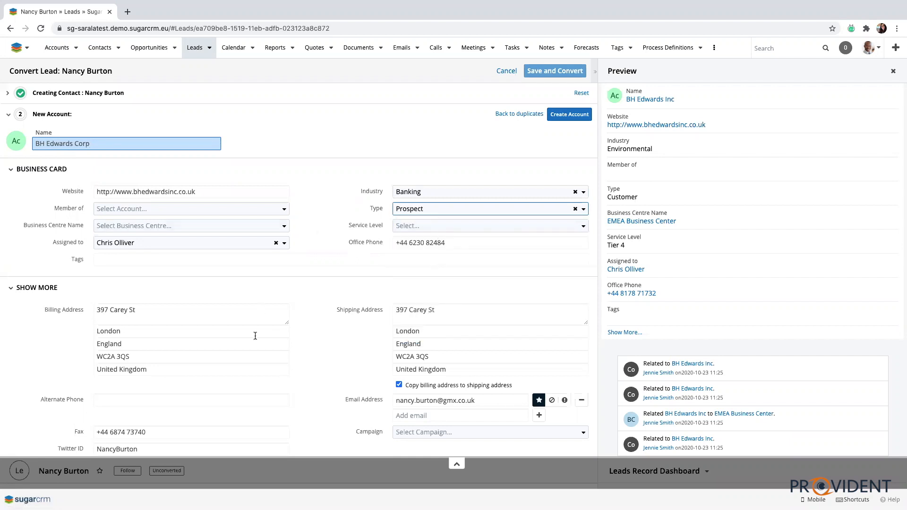
scroll(218, 322, down, 1)
scroll(218, 323, down, 2)
scroll(219, 323, up, 4)
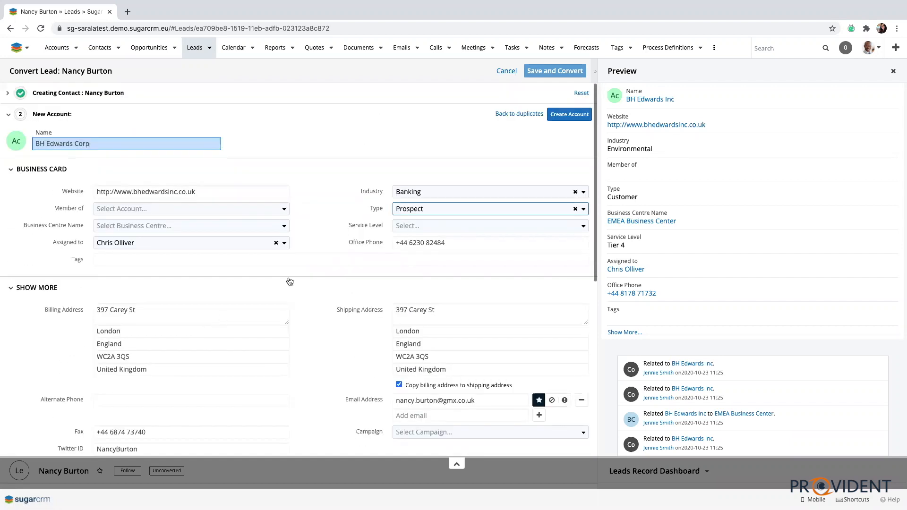
click(559, 121)
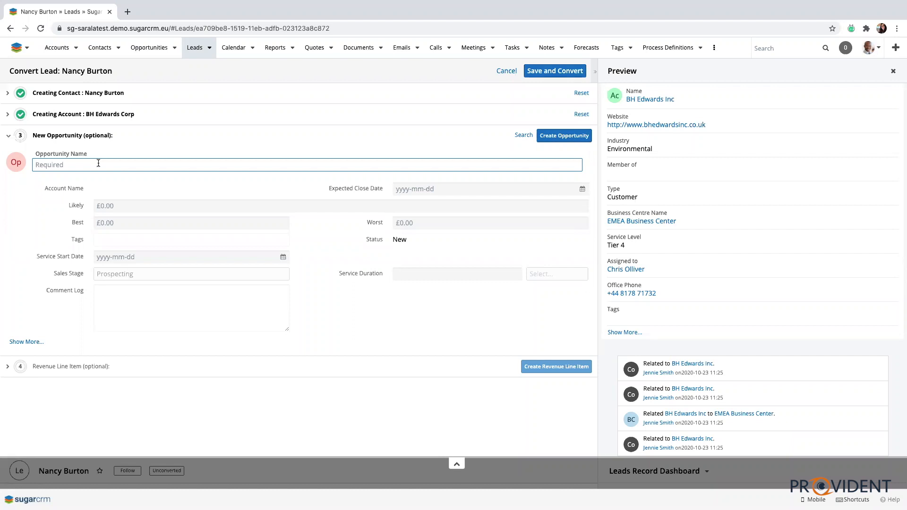
Create an opportunity named Training Session for the conversion.
text(Training Session)
click(562, 136)
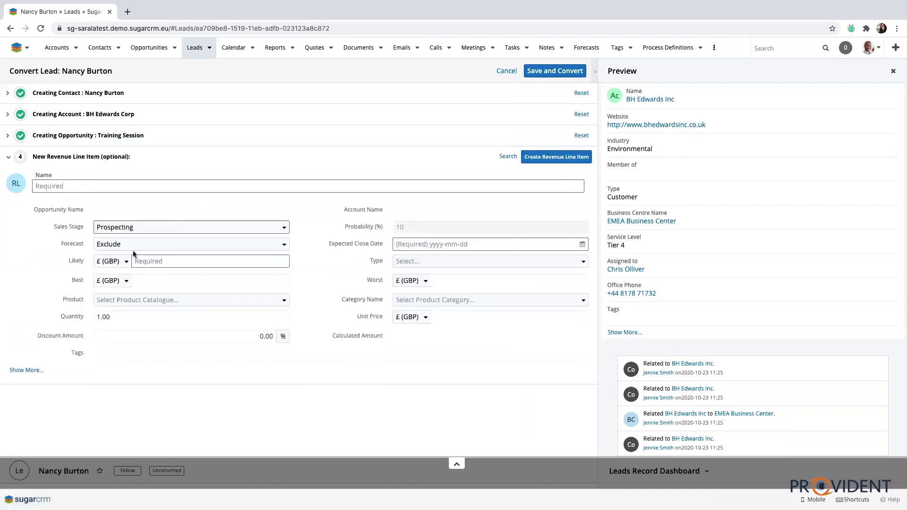
Name the revenue line item Training Session, set its sales stage to Qualification and likely amount to 1,000.00.
click(138, 184)
text(Tr)
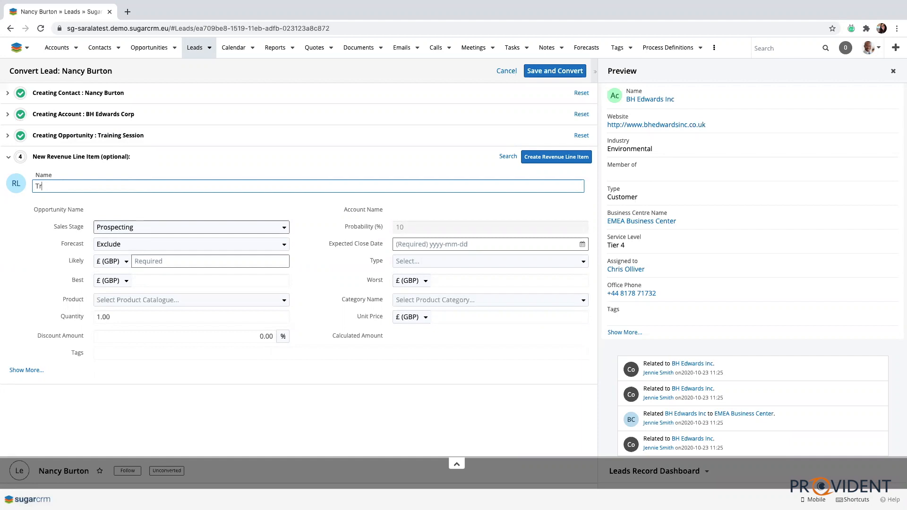
text(aining Session)
click(129, 228)
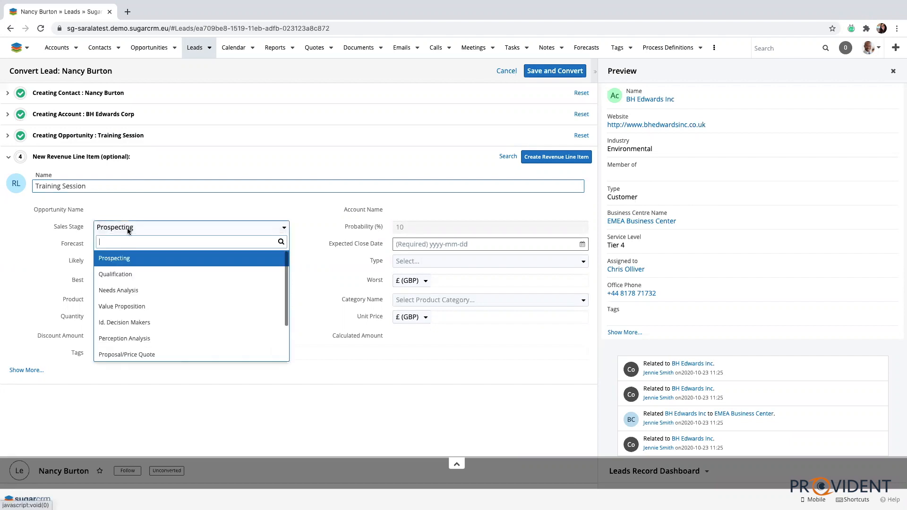
click(135, 275)
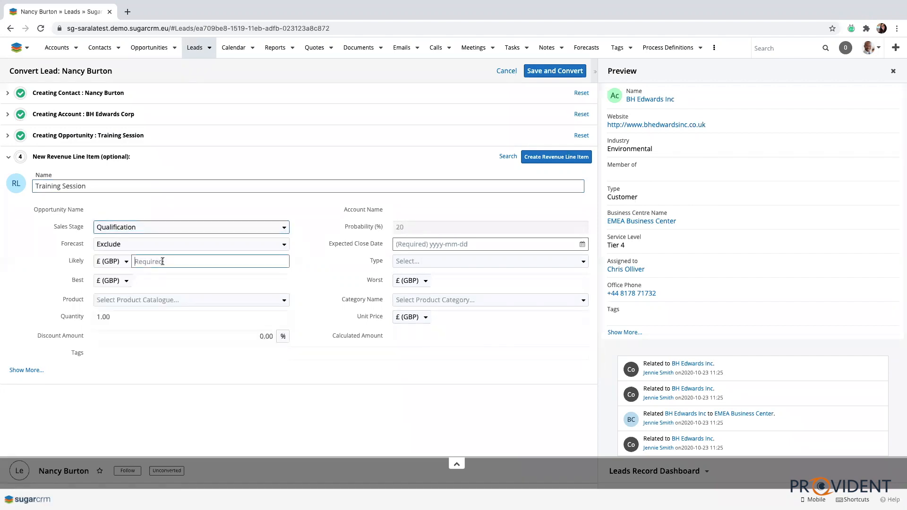
text(1000.00)
Set the revenue line item's expected close date to 2020-11-30 and create it.
click(455, 246)
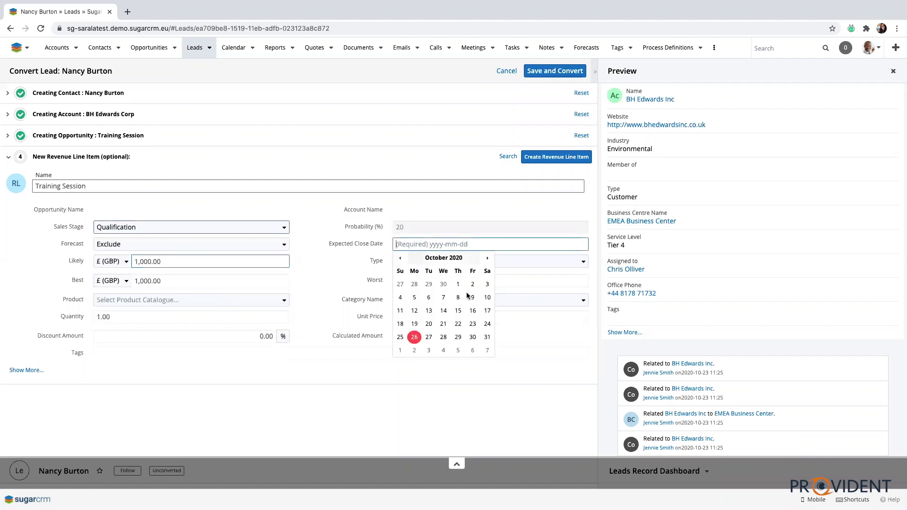
click(470, 336)
click(443, 248)
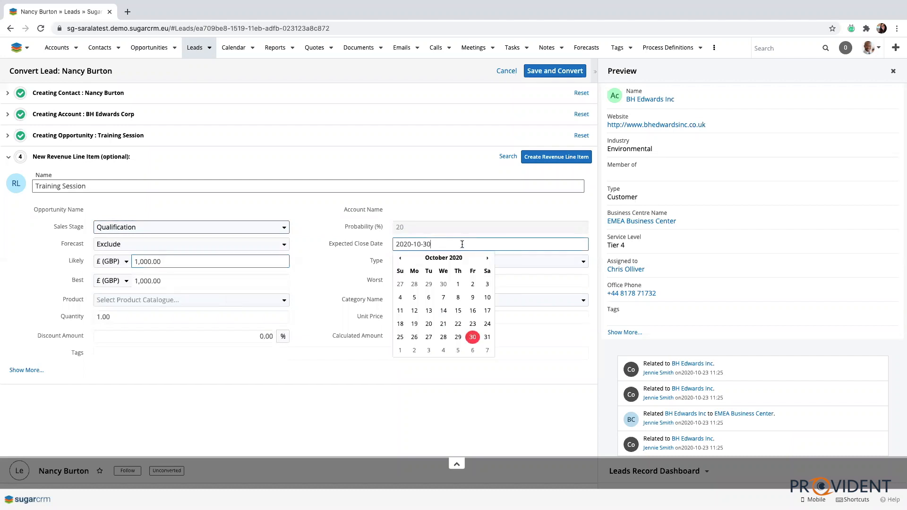
click(487, 258)
click(414, 350)
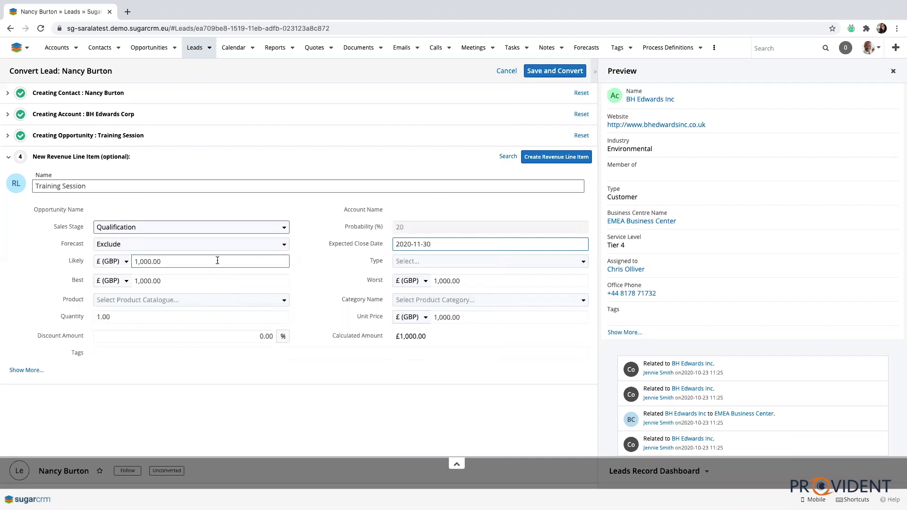
click(583, 154)
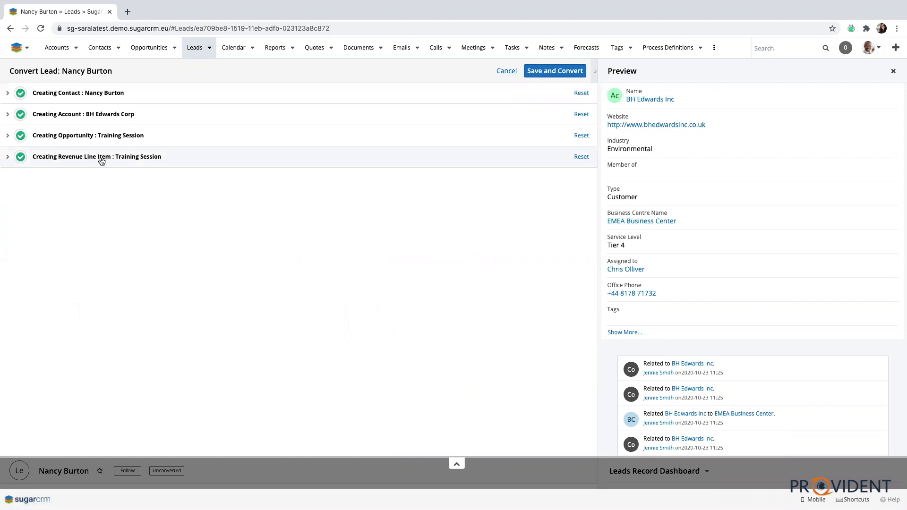
Save and convert the lead, and review its Show More details.
click(541, 72)
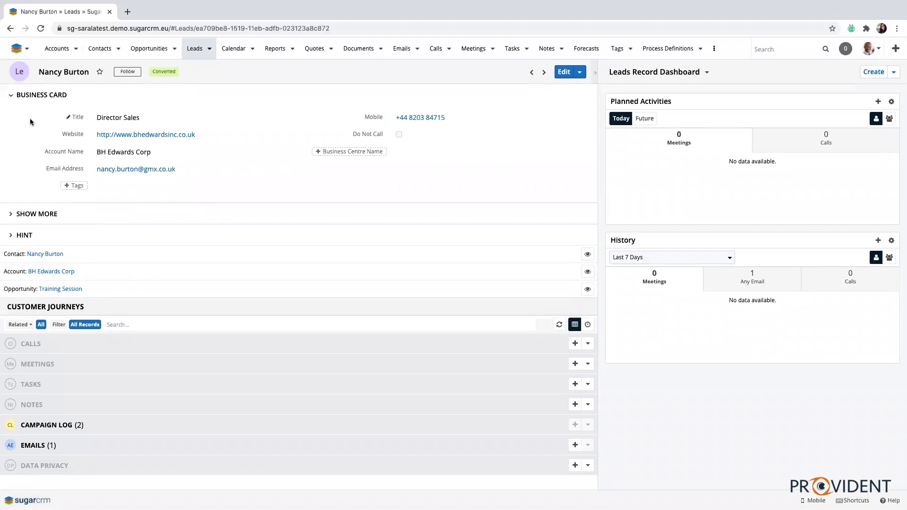
click(32, 217)
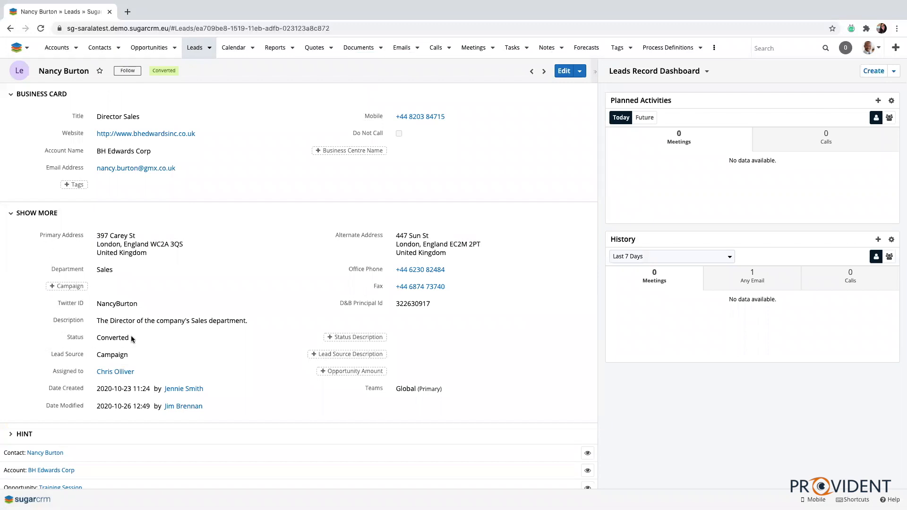
click(7, 217)
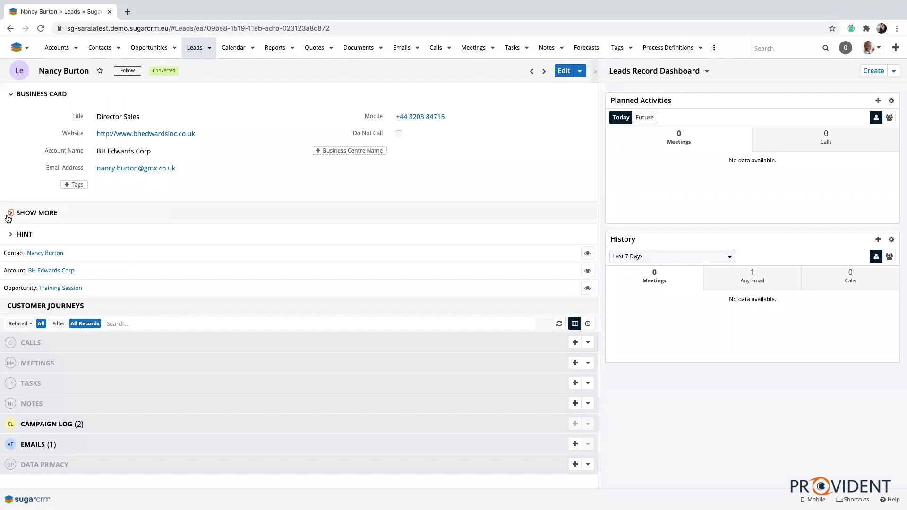
Open the BH Edwards Corp account and review its related opportunities and emails.
click(67, 274)
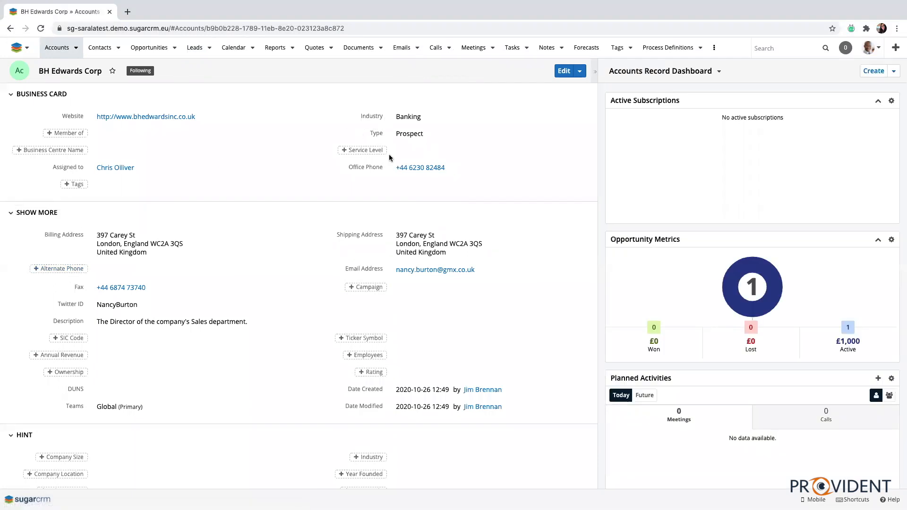
click(10, 212)
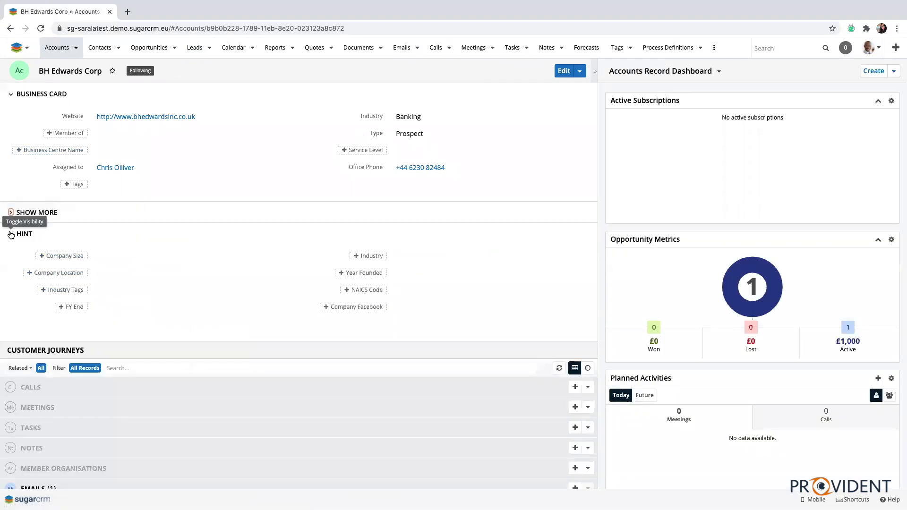
click(11, 234)
scroll(81, 388, down, 2)
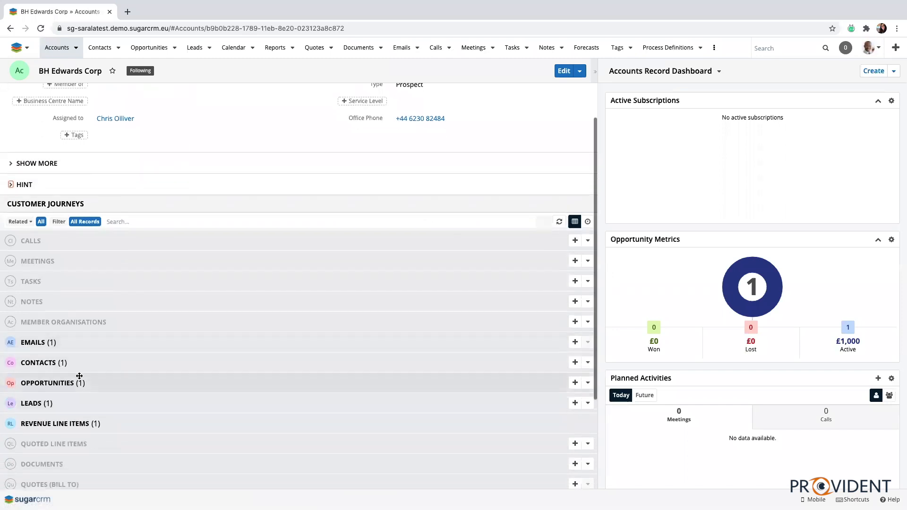
click(81, 381)
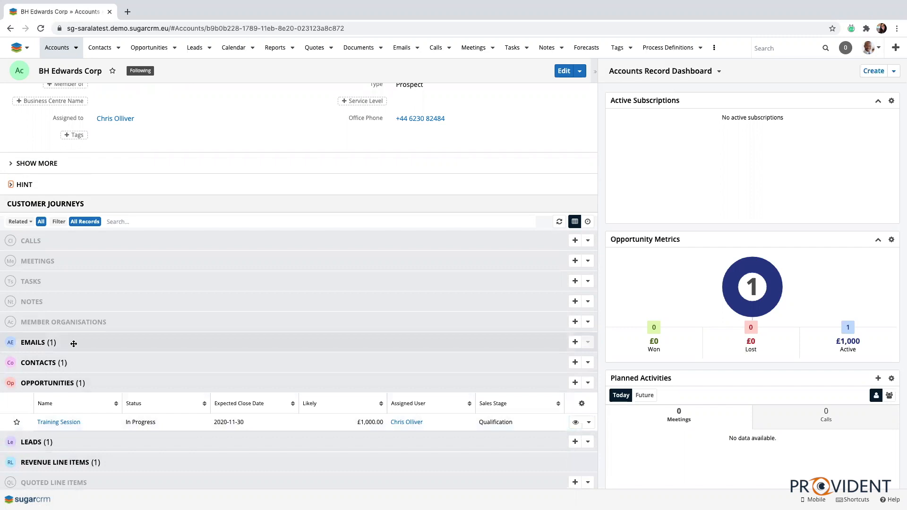
click(74, 343)
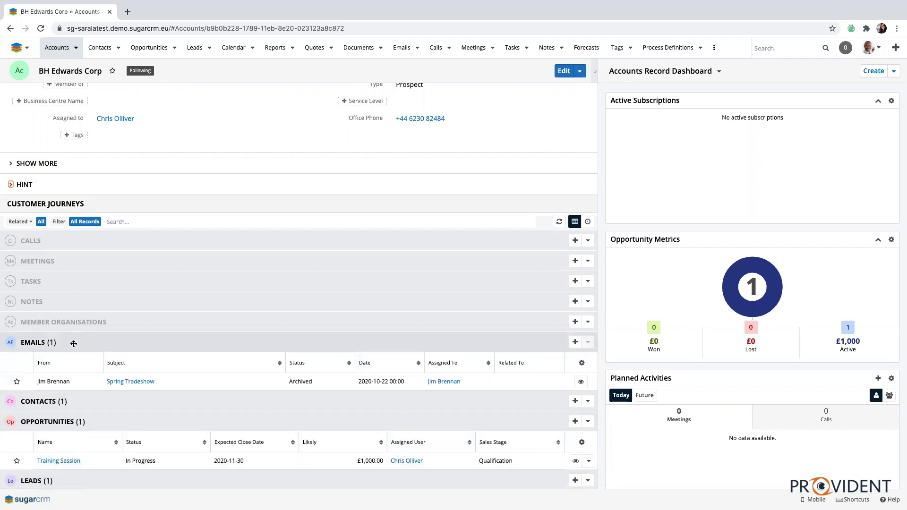
click(74, 343)
scroll(73, 344, down, 3)
scroll(74, 343, up, 4)
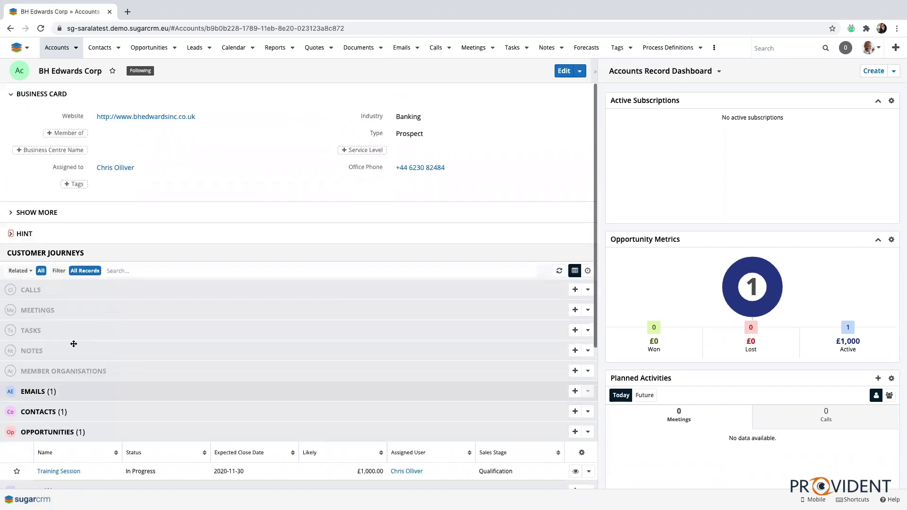